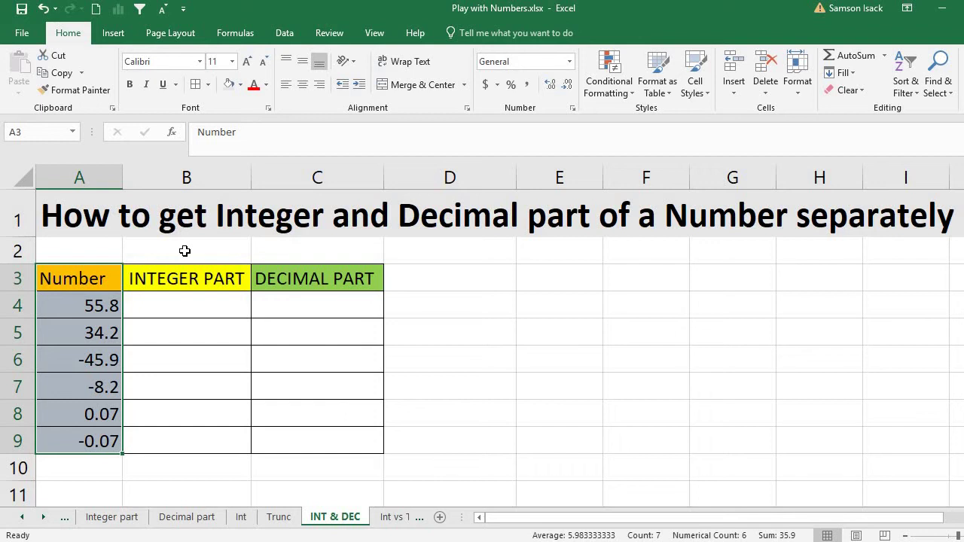
Enter the formula =TRUNC(A4) in cell B4 to extract the integer part of the first number
{"action": "left_click", "coordinate": [213, 312]}
{"action": "double_click", "coordinate": [213, 311]}
{"action": "type", "text": "="}
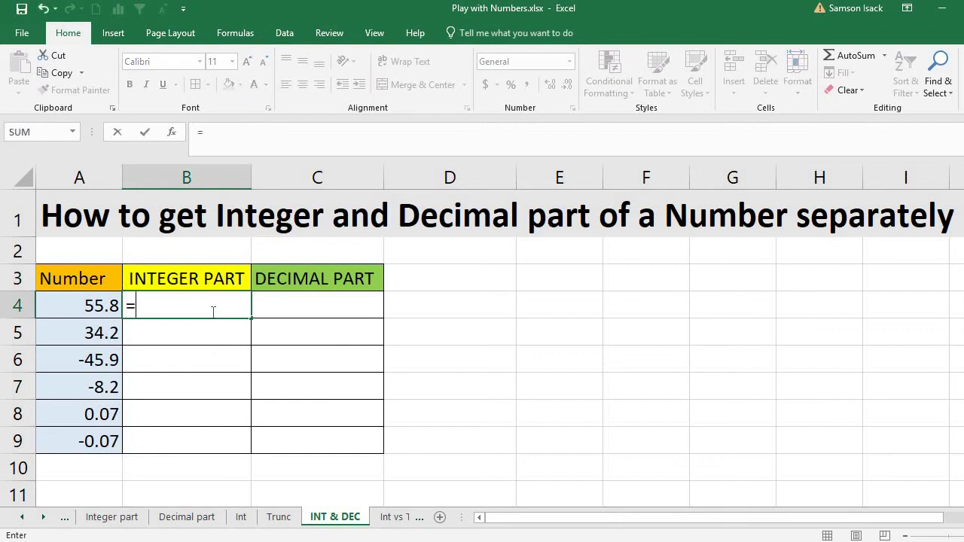
{"action": "type", "text": "TRUNC"}
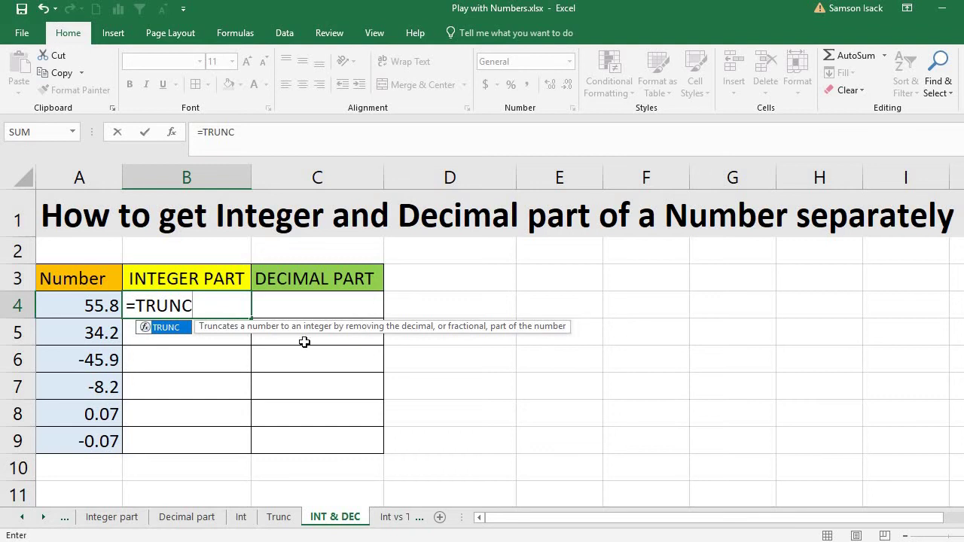
{"action": "type", "text": "("}
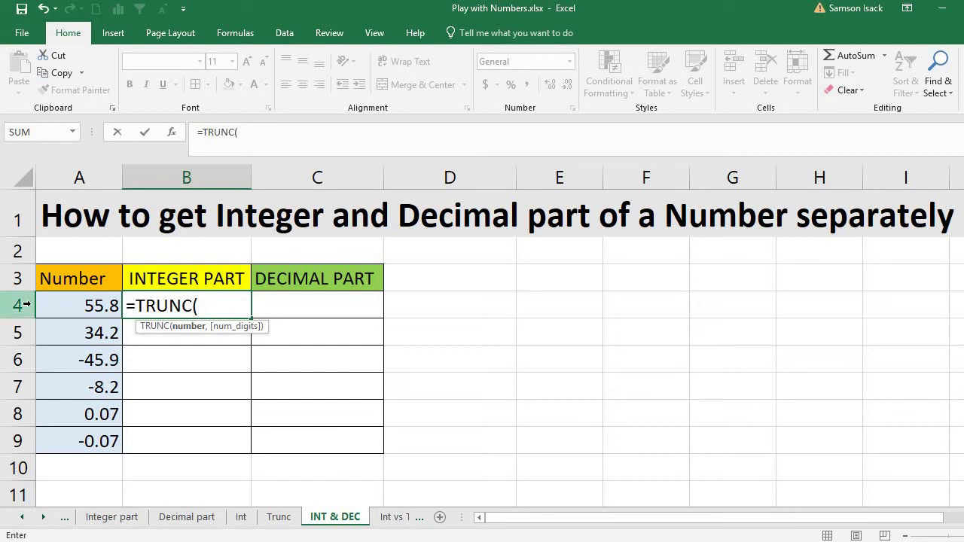
{"action": "left_click", "coordinate": [85, 306]}
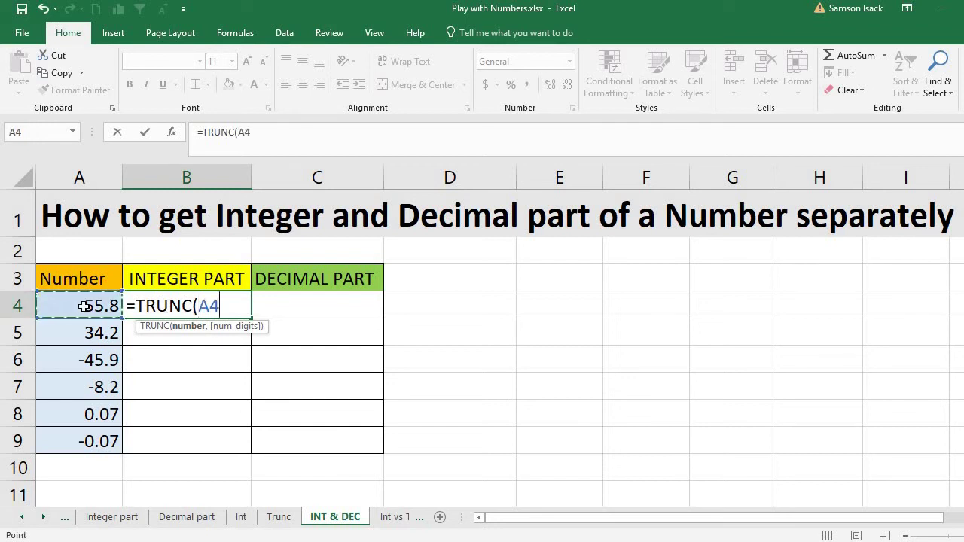
{"action": "type", "text": ")"}
{"action": "key", "text": "Return"}
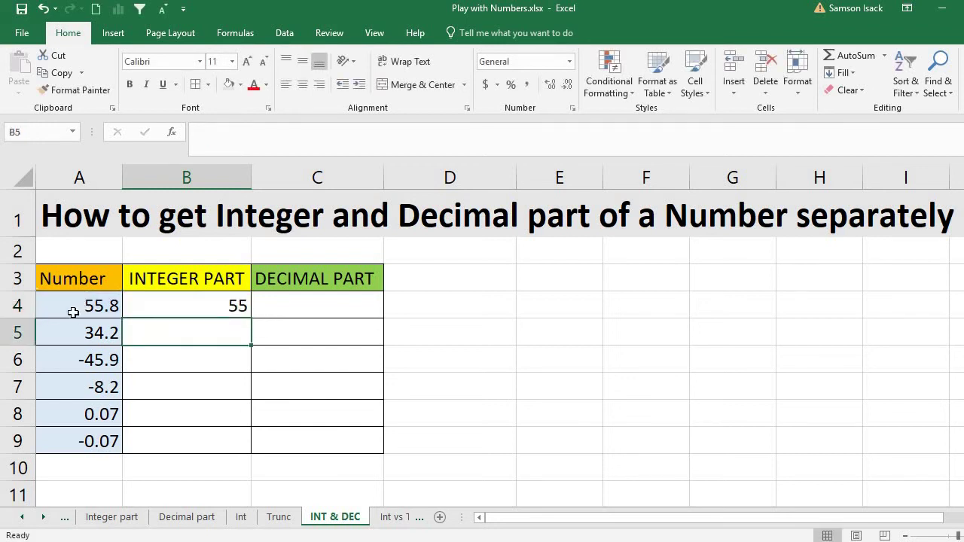
{"action": "left_click", "coordinate": [155, 303]}
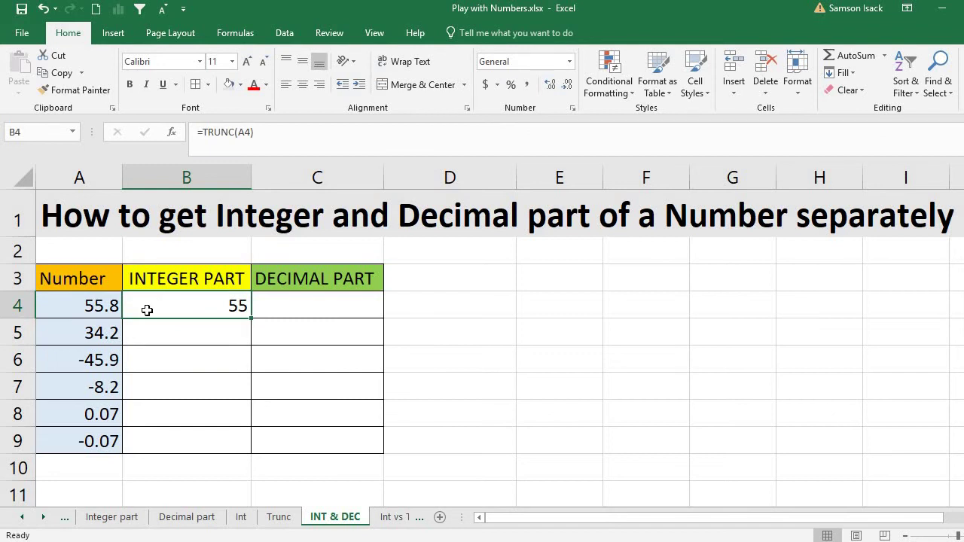
Enter a truncation formula for A5 in cell B5, correcting the function name so it reads =TRUNC(A5)
{"action": "left_click", "coordinate": [143, 329]}
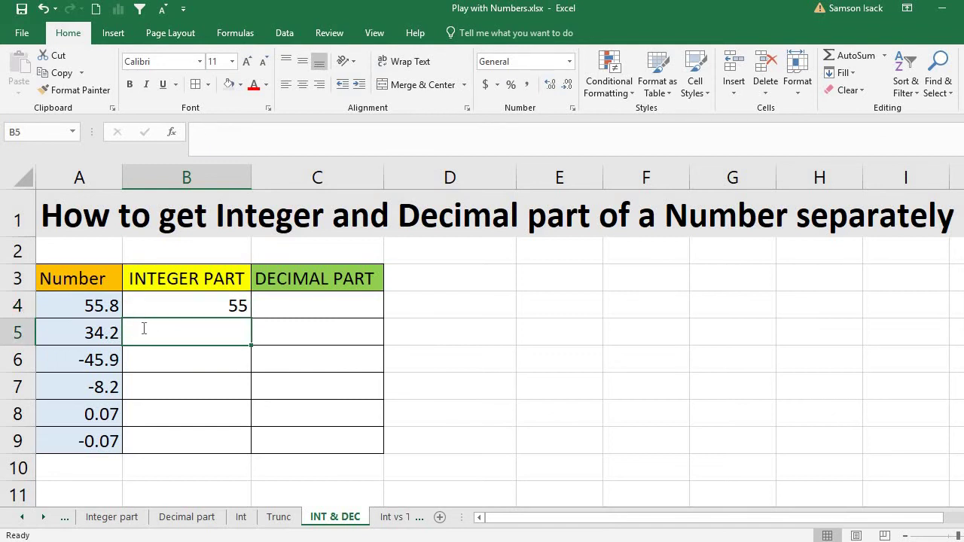
{"action": "type", "text": "=TRU"}
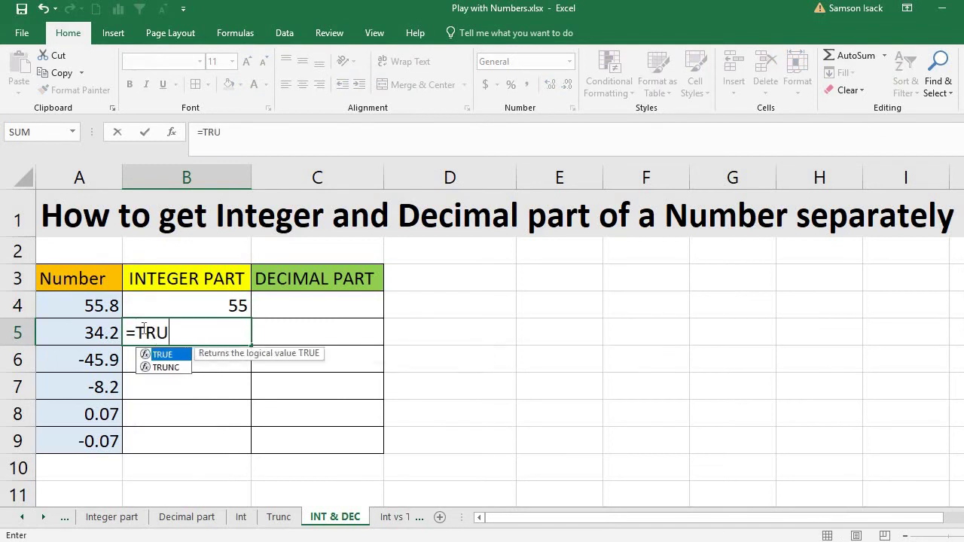
{"action": "type", "text": "N("}
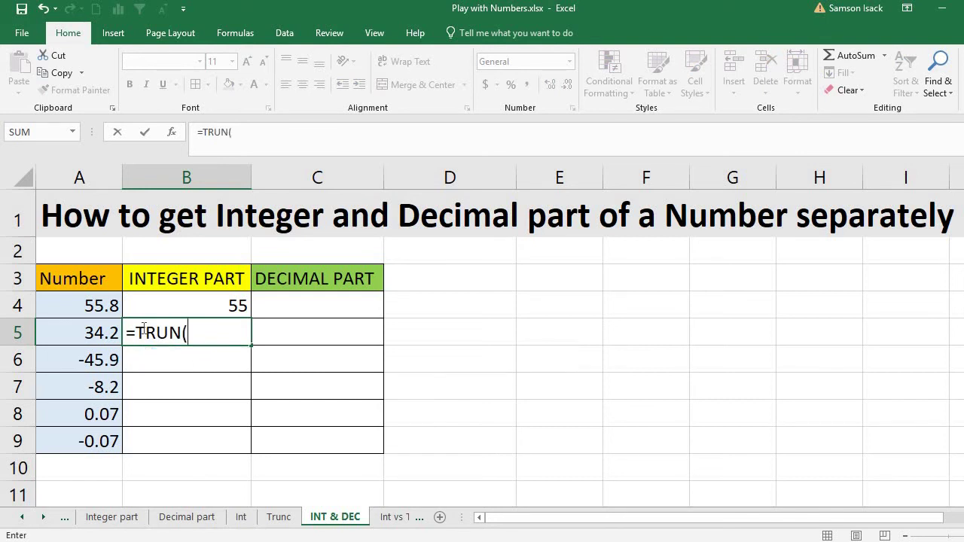
{"action": "left_click", "coordinate": [88, 332]}
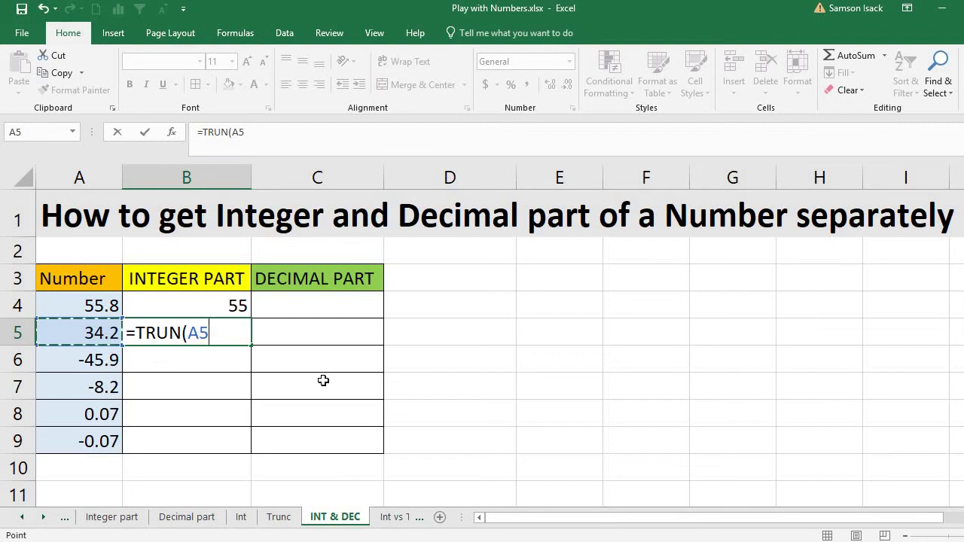
{"action": "type", "text": ")"}
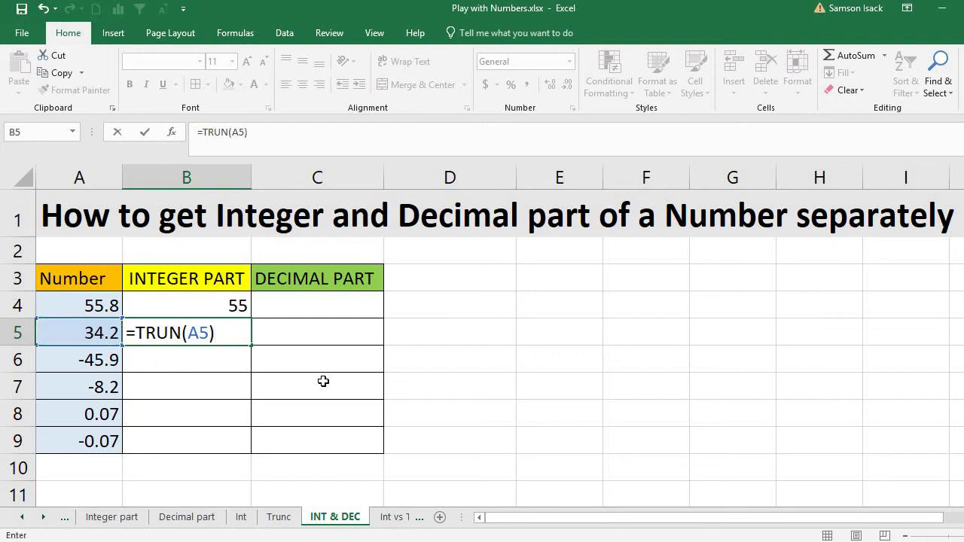
{"action": "key", "text": "Return"}
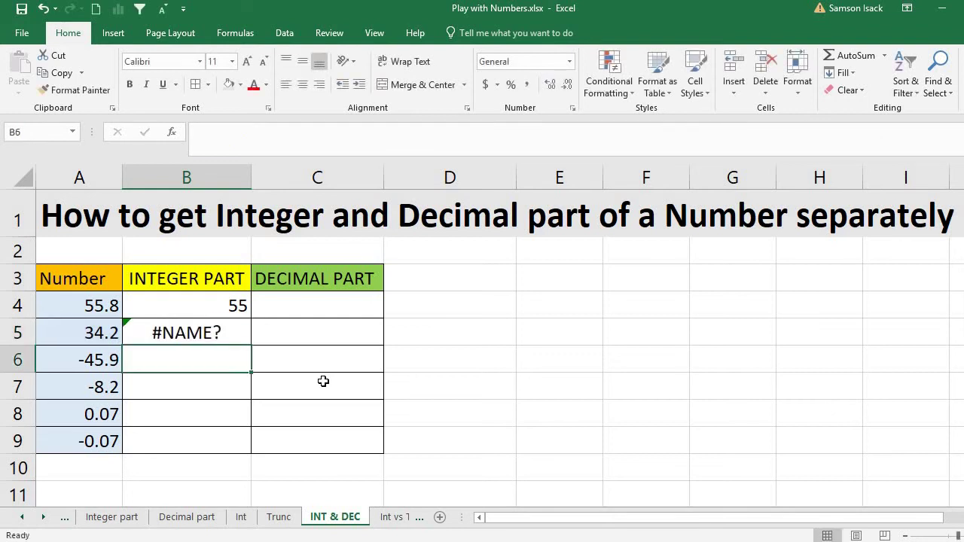
{"action": "left_click", "coordinate": [170, 326]}
{"action": "left_click", "coordinate": [228, 132]}
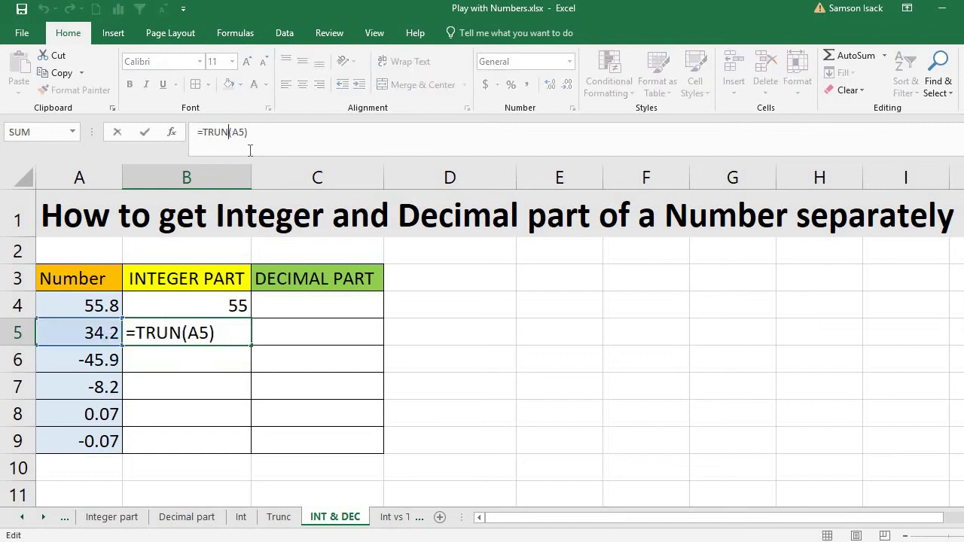
{"action": "type", "text": "C"}
{"action": "key", "text": "Return"}
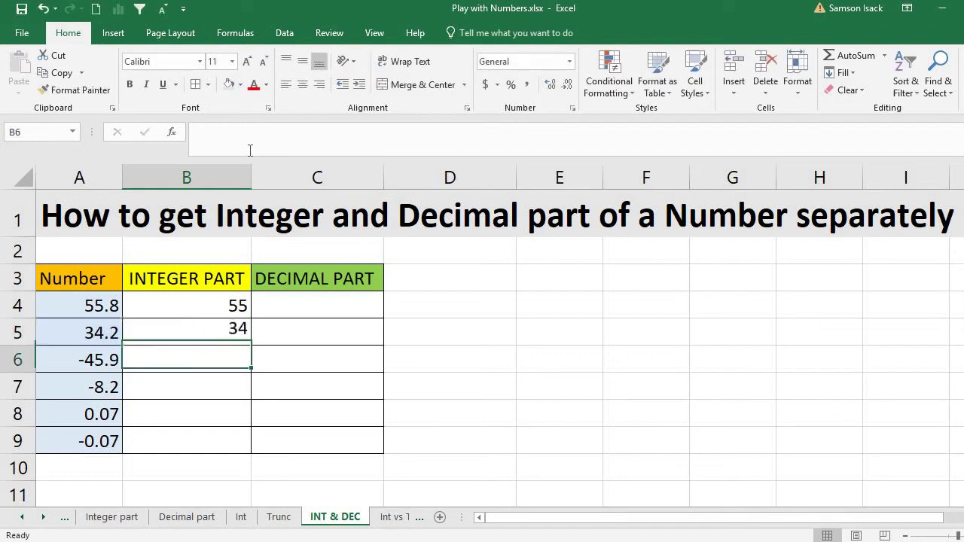
Fill the TRUNC formula from B5 down through B9 to complete the INTEGER PART column
{"action": "left_click", "coordinate": [198, 338]}
{"action": "left_click", "coordinate": [199, 359]}
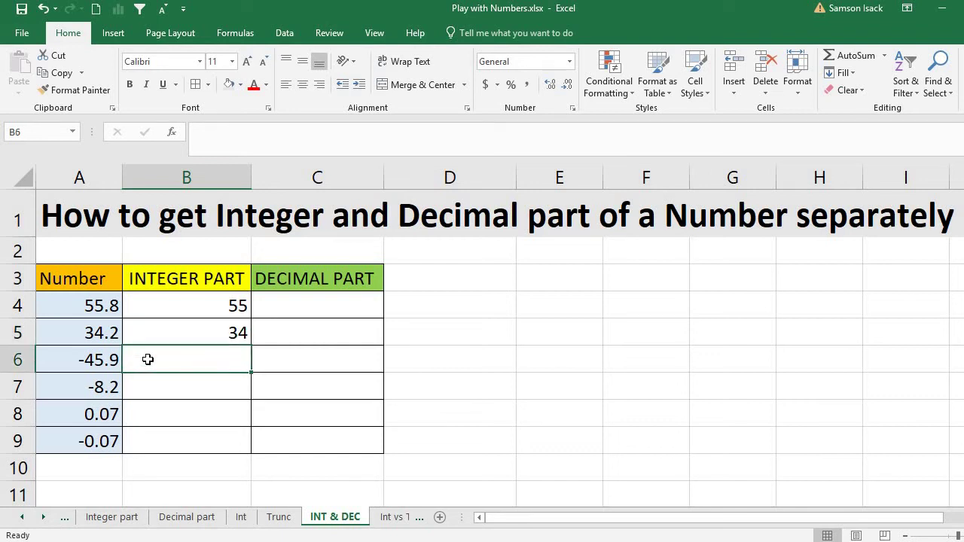
{"action": "left_click", "coordinate": [202, 331]}
{"action": "left_click_drag", "start_coordinate": [251, 348], "coordinate": [198, 364]}
{"action": "left_click", "coordinate": [199, 364]}
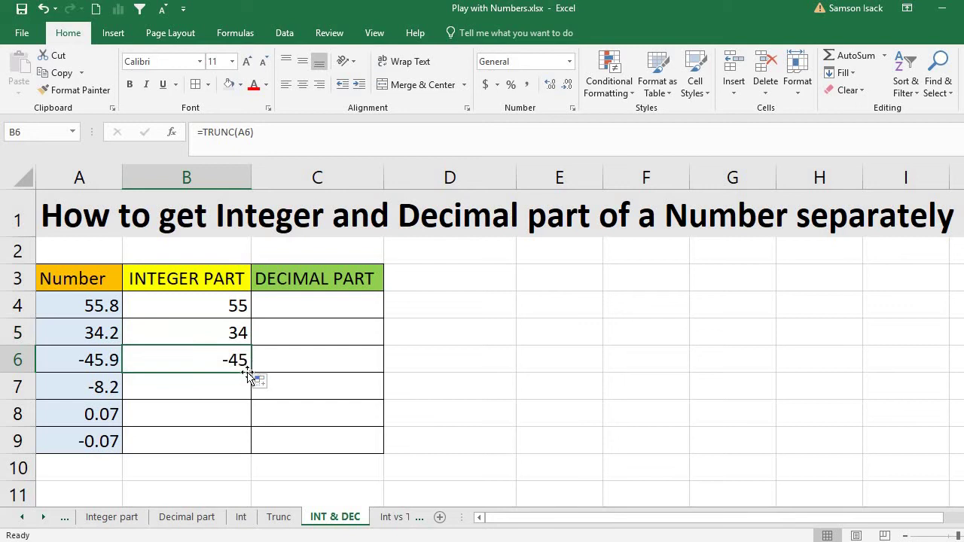
{"action": "left_click_drag", "start_coordinate": [253, 376], "coordinate": [221, 389]}
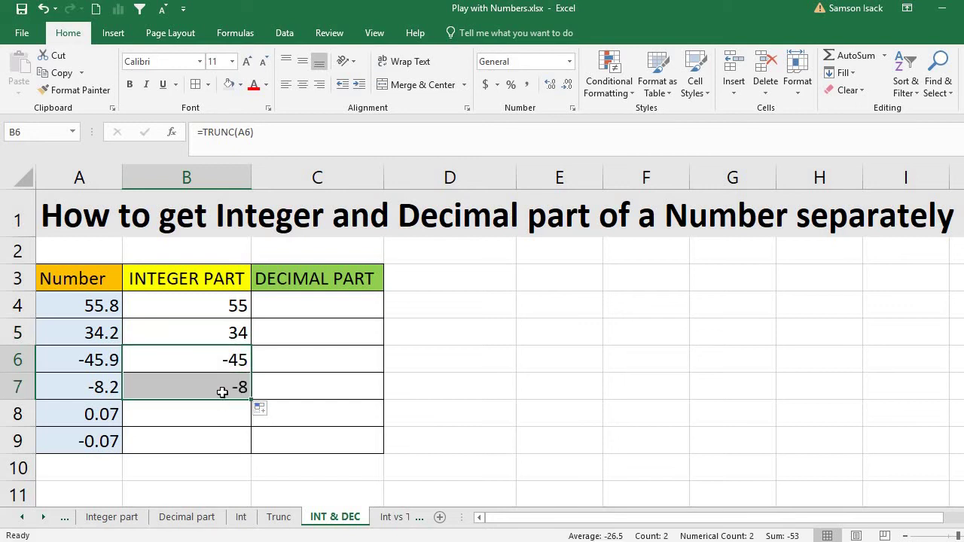
{"action": "left_click", "coordinate": [221, 390]}
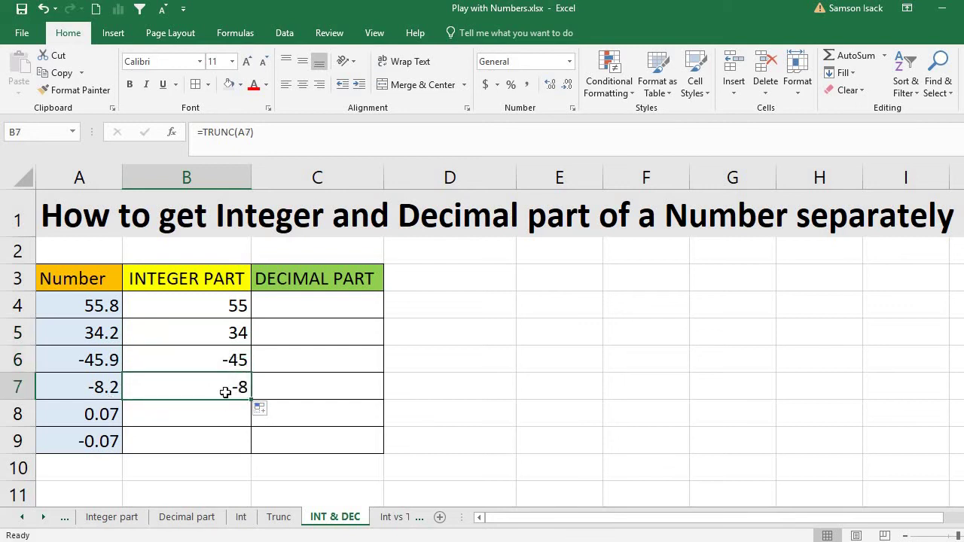
{"action": "left_click_drag", "start_coordinate": [253, 402], "coordinate": [248, 421]}
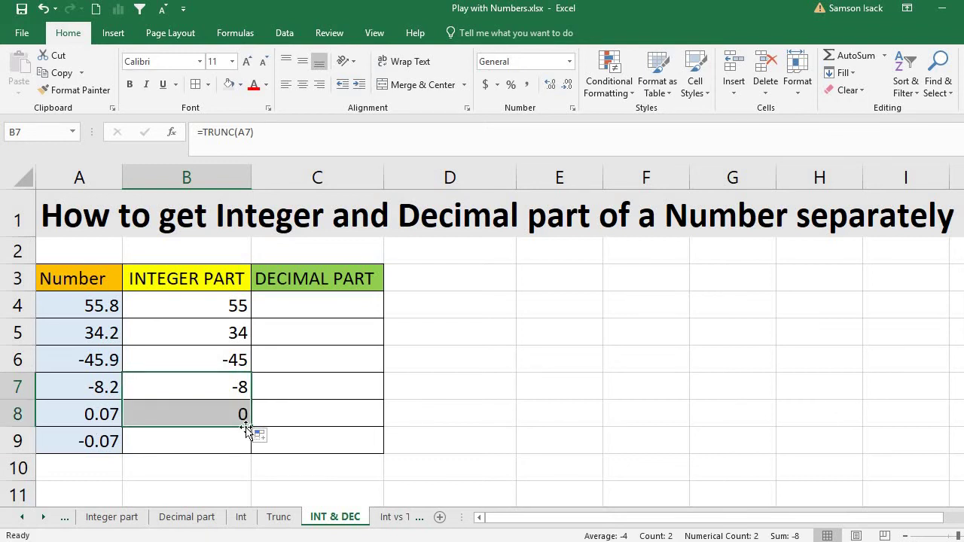
{"action": "left_click_drag", "start_coordinate": [251, 428], "coordinate": [253, 455]}
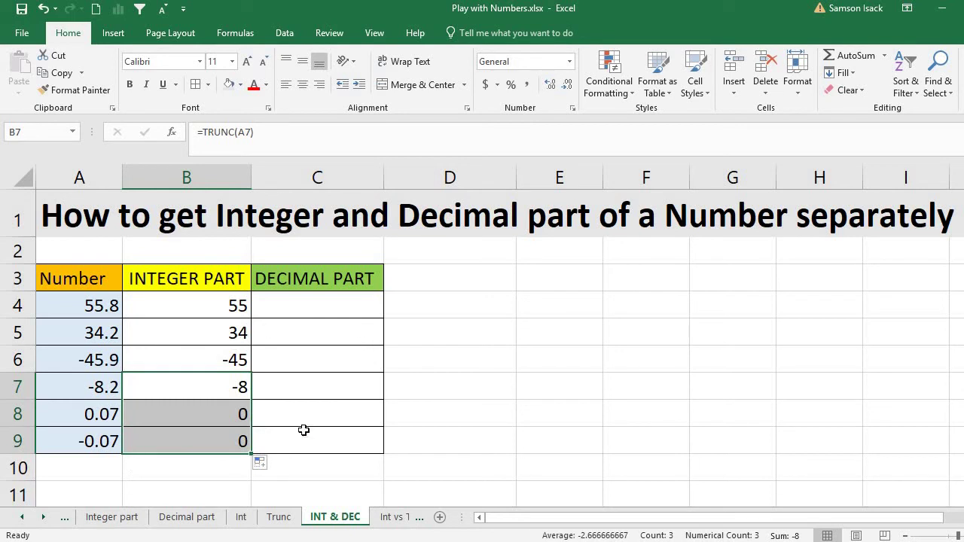
Enter the formula =A4-TRUNC(A4) in cell C4 to extract the decimal part of the first number
{"action": "left_click", "coordinate": [238, 298]}
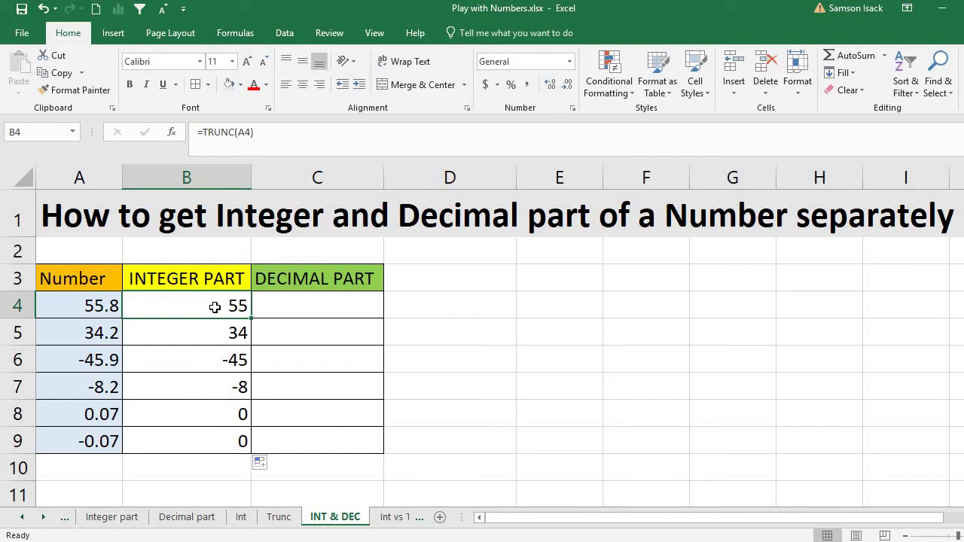
{"action": "left_click", "coordinate": [315, 308]}
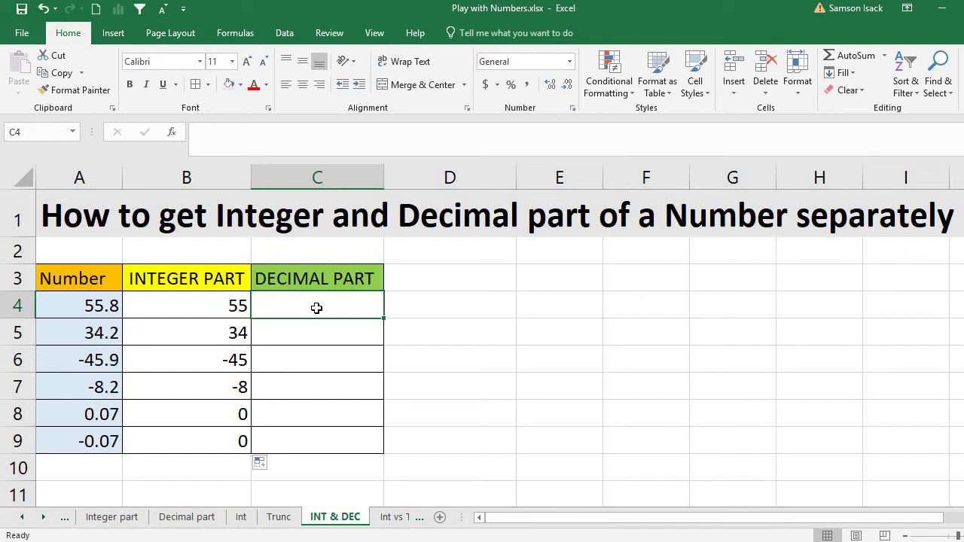
{"action": "left_click", "coordinate": [194, 303]}
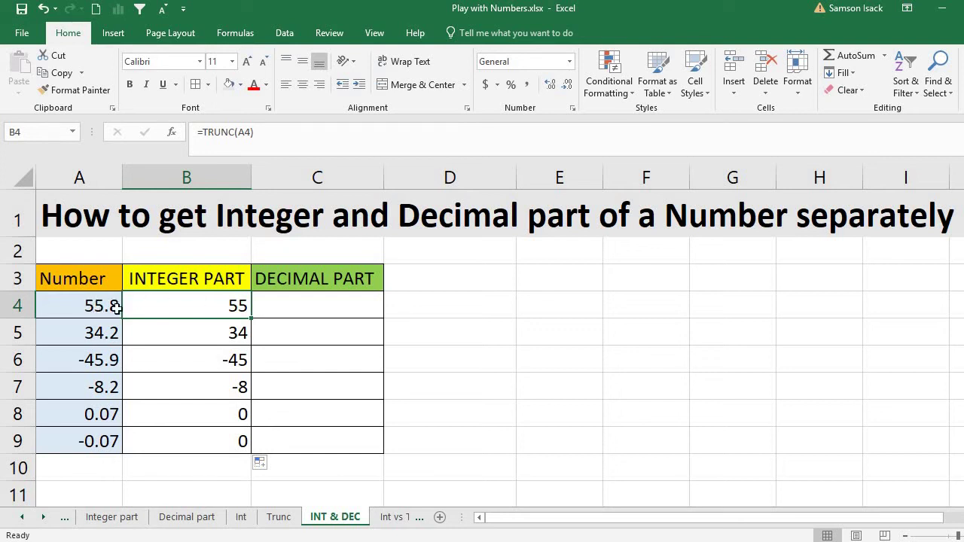
{"action": "left_click", "coordinate": [317, 305]}
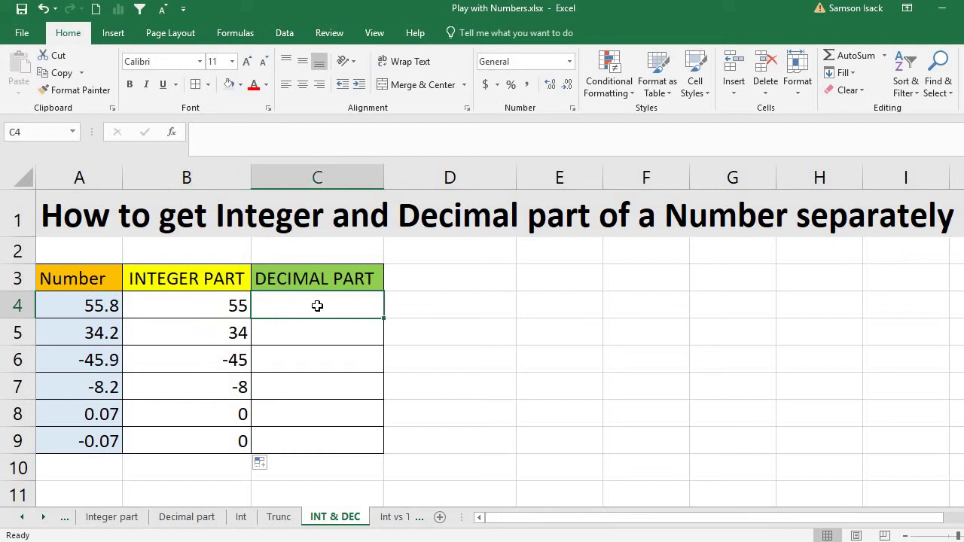
{"action": "type", "text": "="}
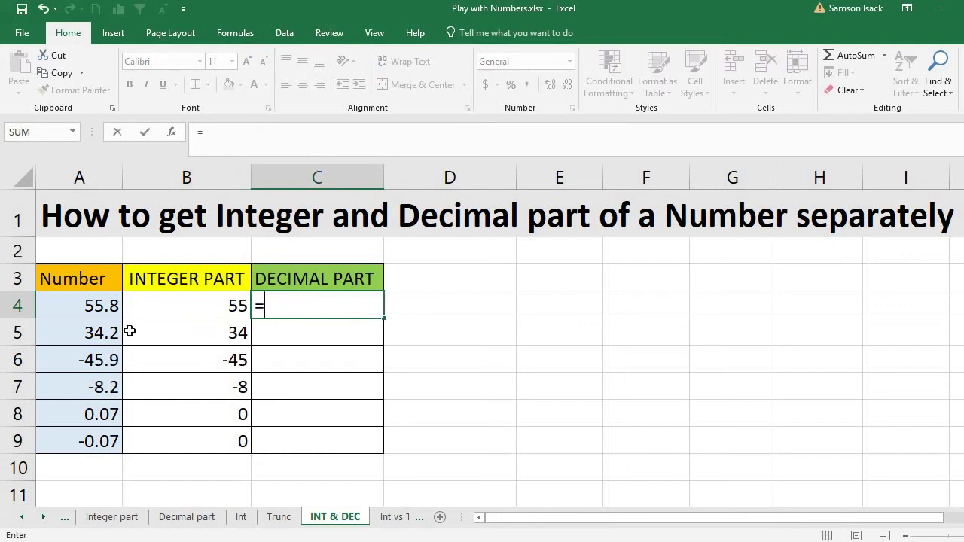
{"action": "left_click", "coordinate": [109, 305]}
{"action": "type", "text": "-"}
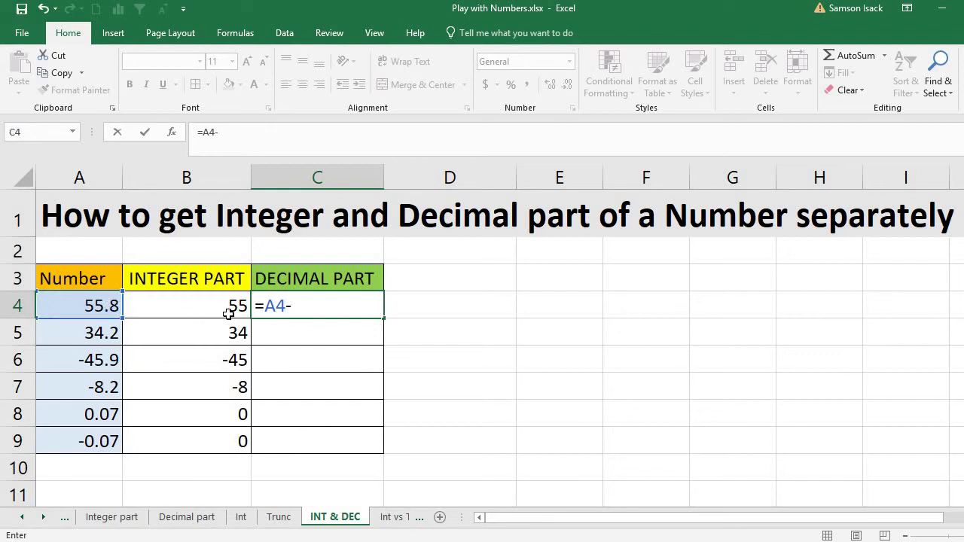
{"action": "type", "text": "TR"}
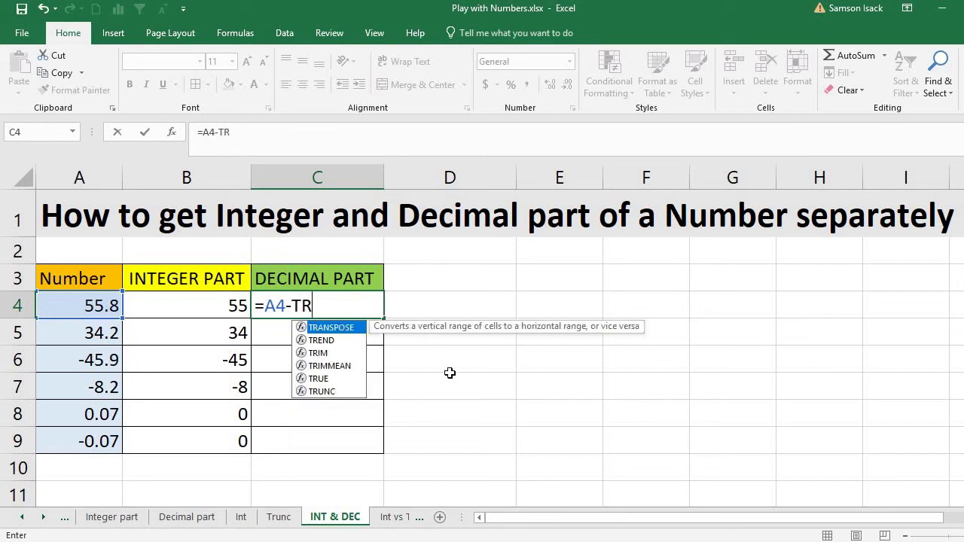
{"action": "type", "text": "UNC("}
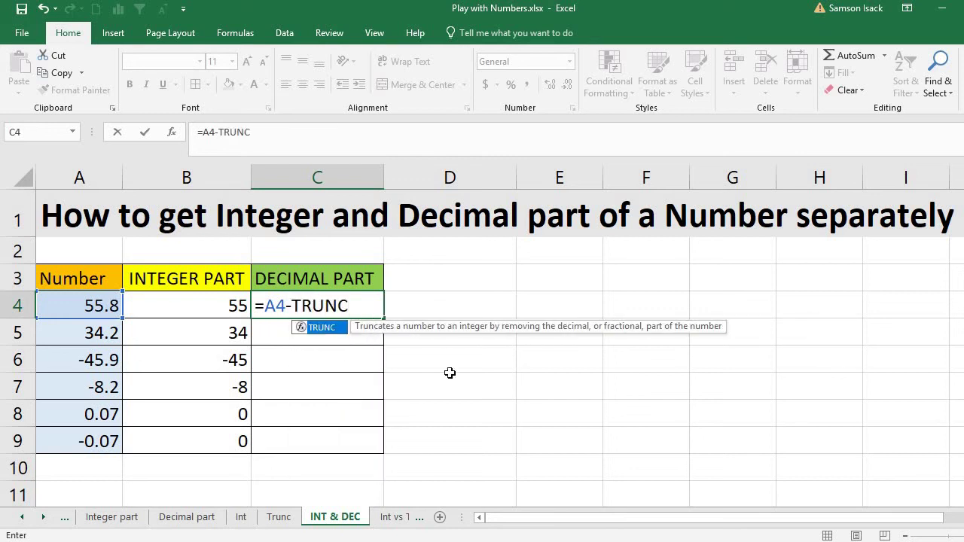
{"action": "left_click", "coordinate": [107, 305]}
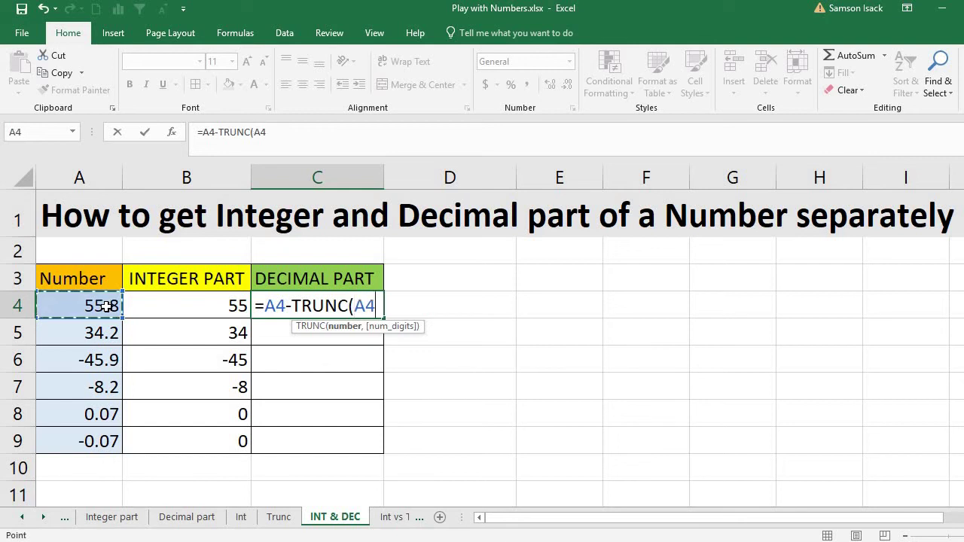
{"action": "type", "text": ")"}
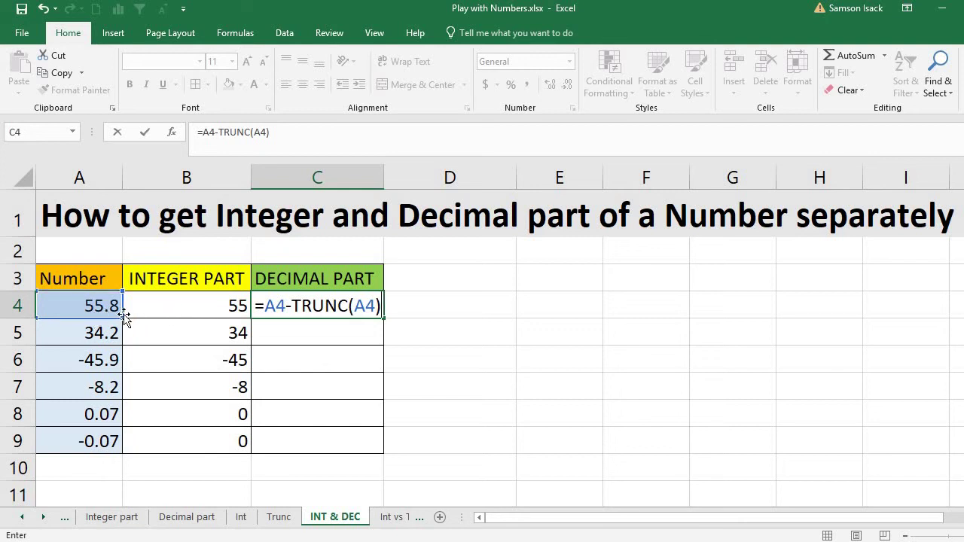
{"action": "key", "text": "Return"}
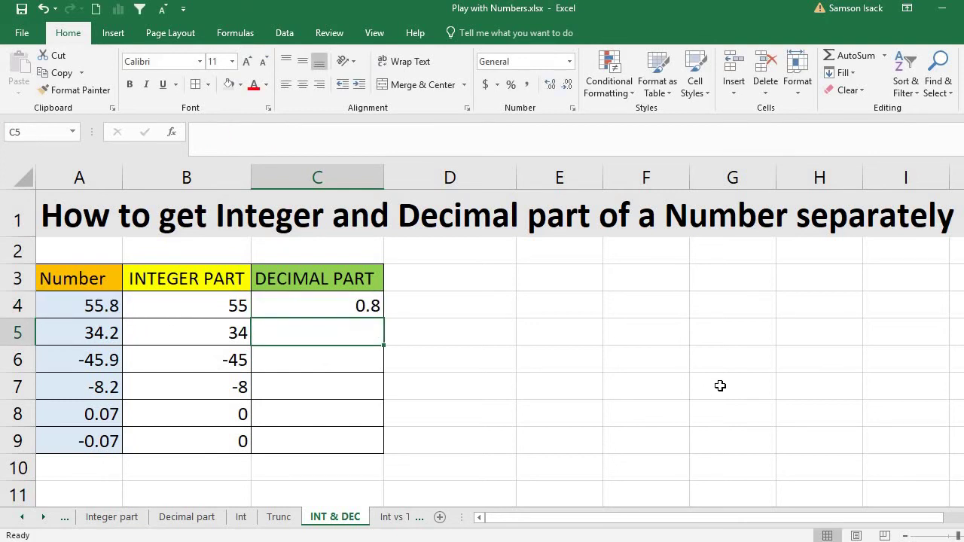
{"action": "left_click", "coordinate": [362, 306]}
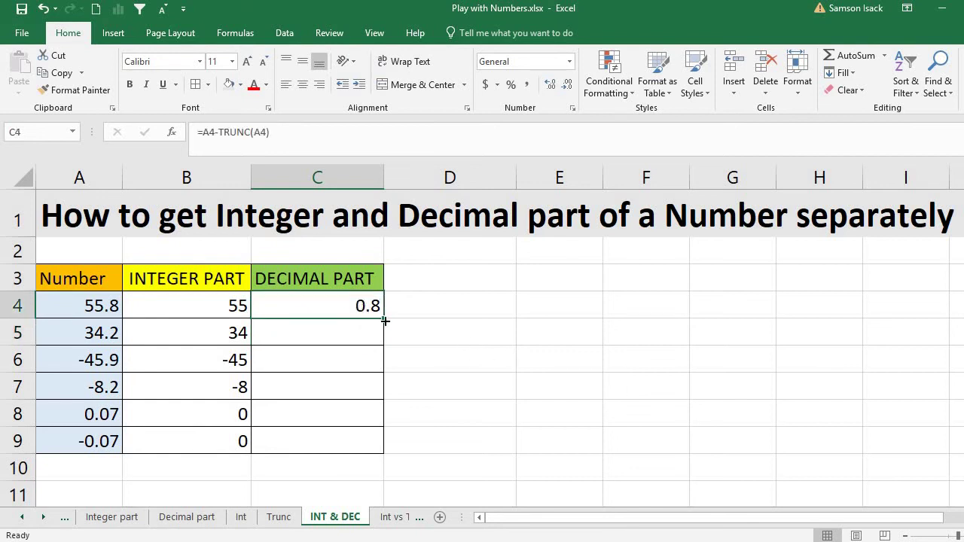
Enter the formula =A5-B5 in cell C5 to get the decimal part by subtracting the integer part
{"action": "left_click", "coordinate": [348, 342]}
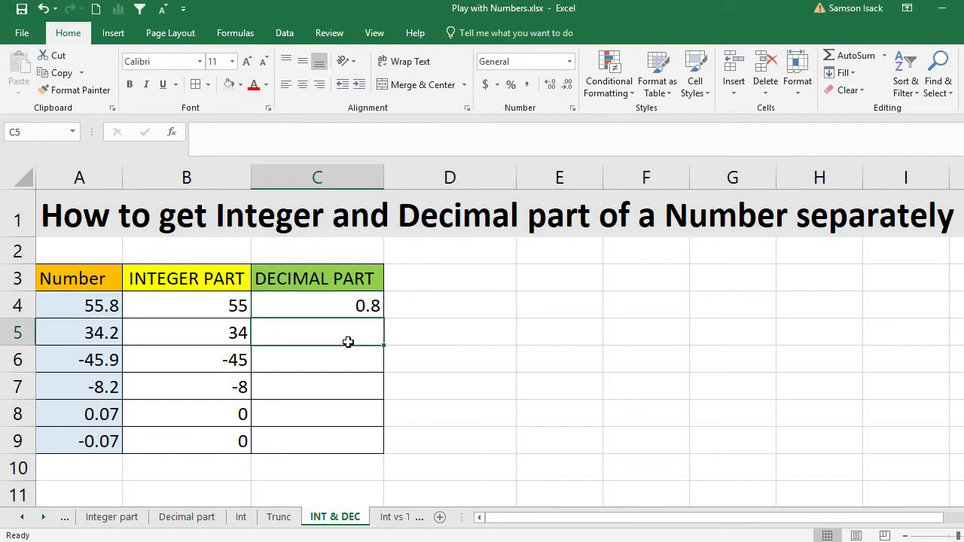
{"action": "type", "text": "="}
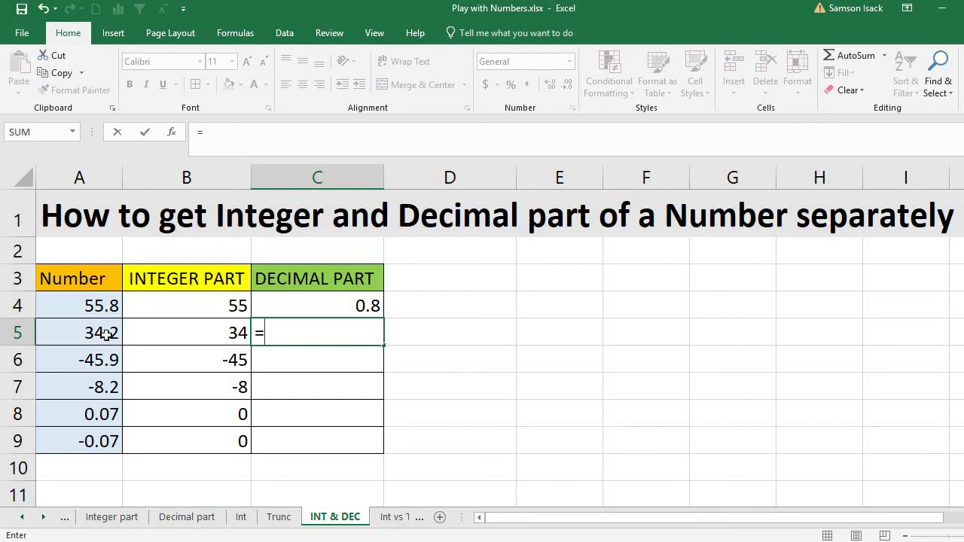
{"action": "left_click", "coordinate": [105, 334]}
{"action": "type", "text": "="}
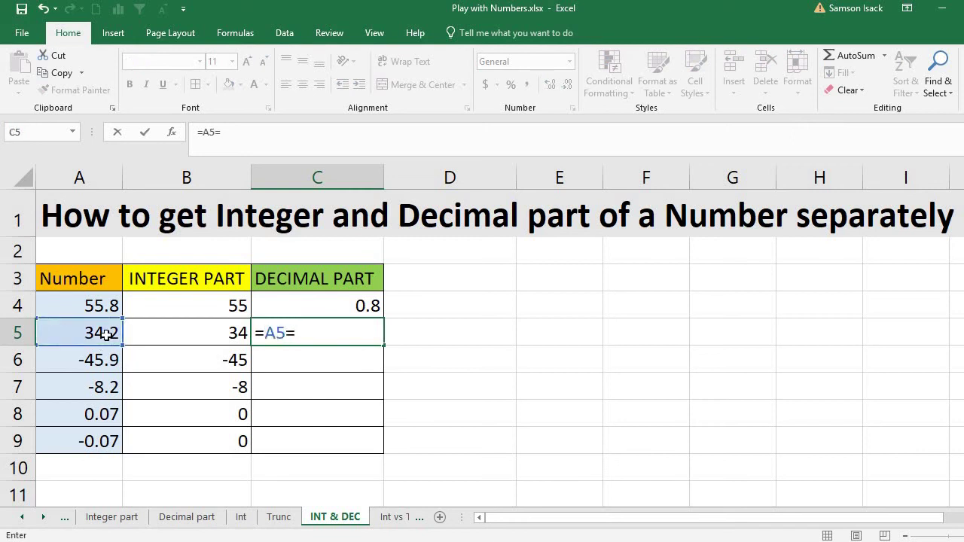
{"action": "key", "text": "BackSpace"}
{"action": "type", "text": "-"}
{"action": "left_click", "coordinate": [163, 332]}
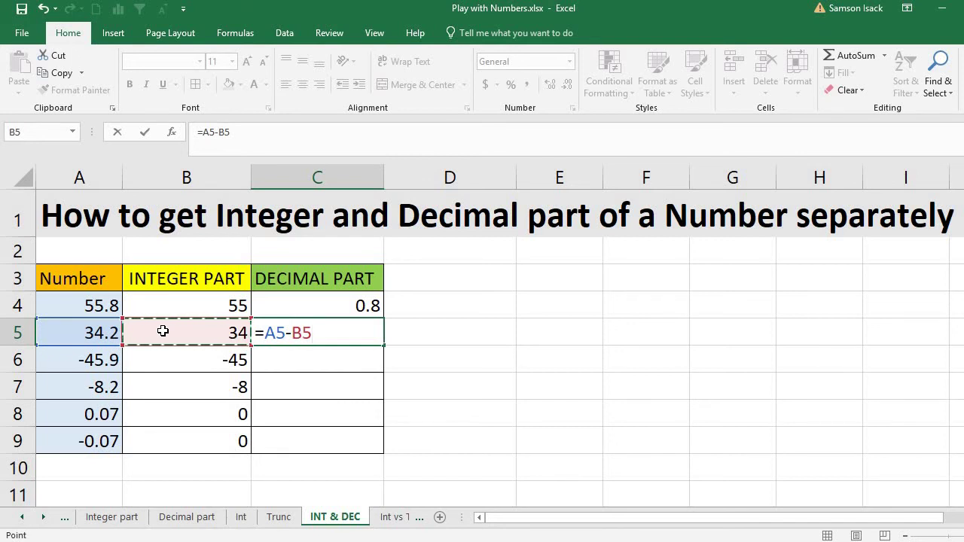
{"action": "key", "text": "Return"}
{"action": "left_click", "coordinate": [184, 329]}
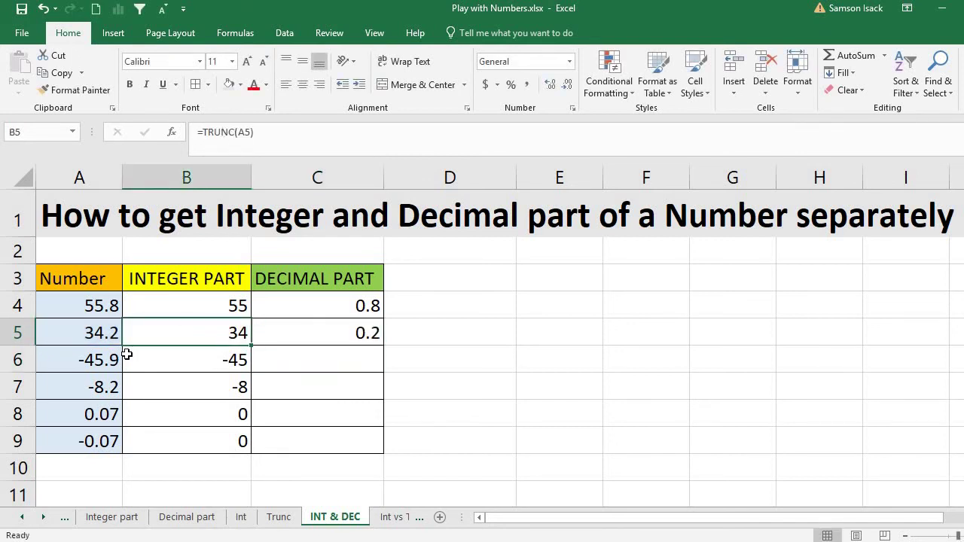
{"action": "left_click", "coordinate": [330, 330]}
Enter the formula =A6-TRUNC(A6) in cell C6 to extract the decimal part of the third number
{"action": "left_click", "coordinate": [321, 361]}
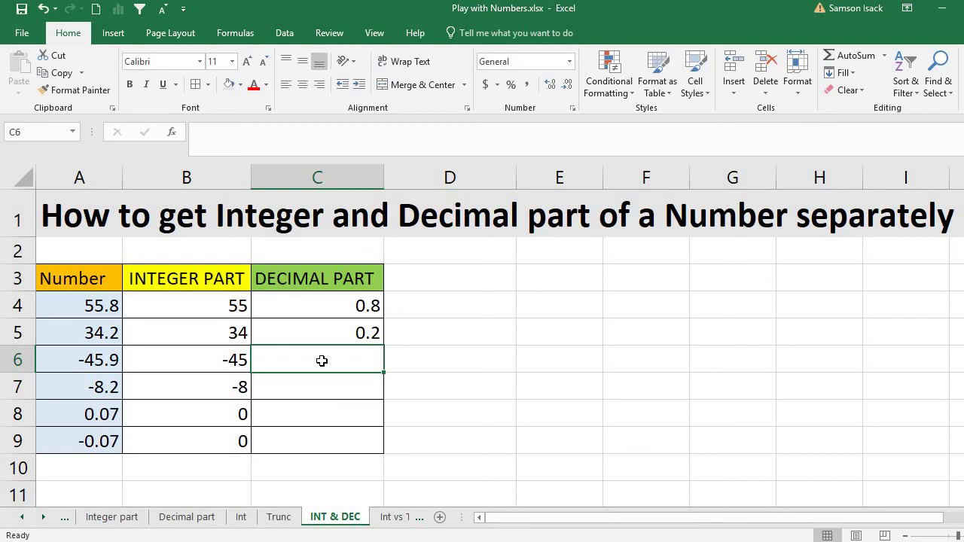
{"action": "type", "text": "="}
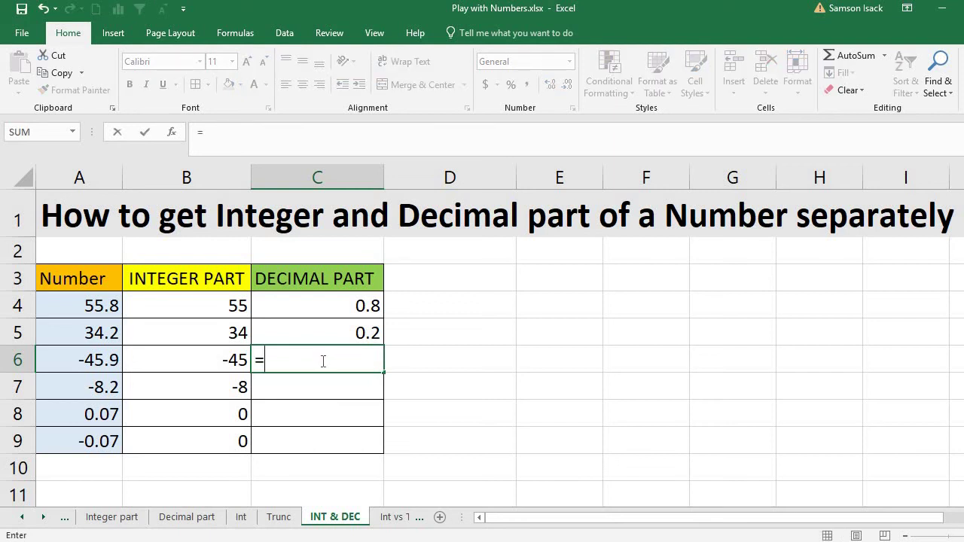
{"action": "left_click", "coordinate": [69, 366]}
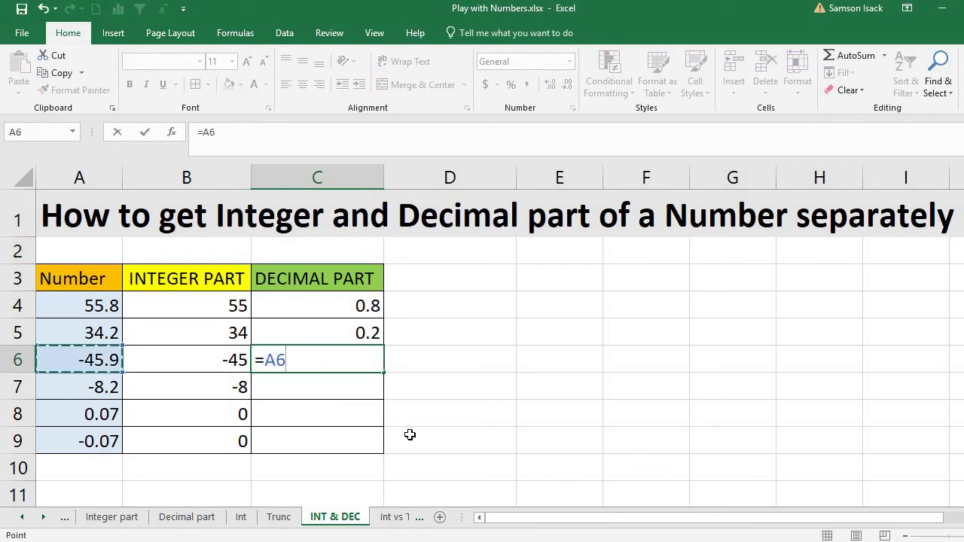
{"action": "type", "text": "-"}
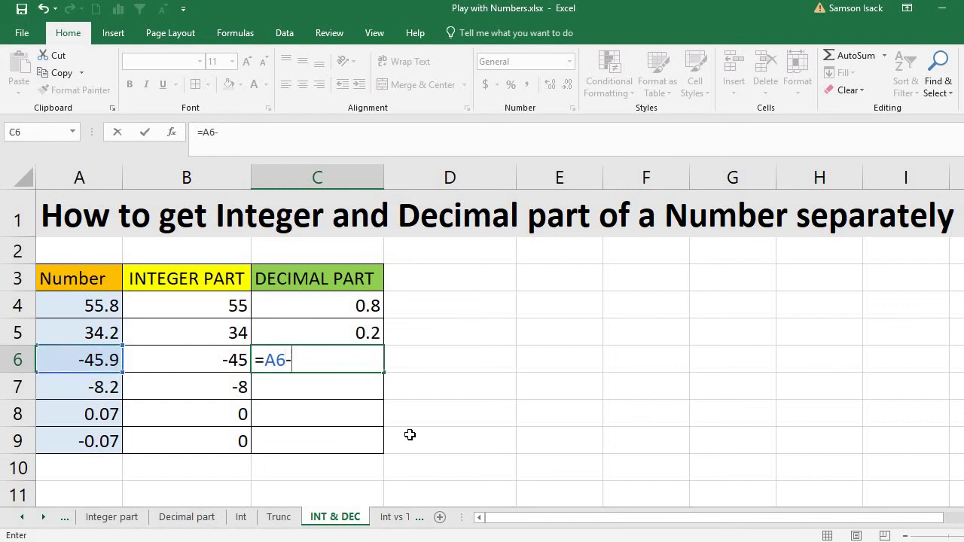
{"action": "type", "text": "TRUNC"}
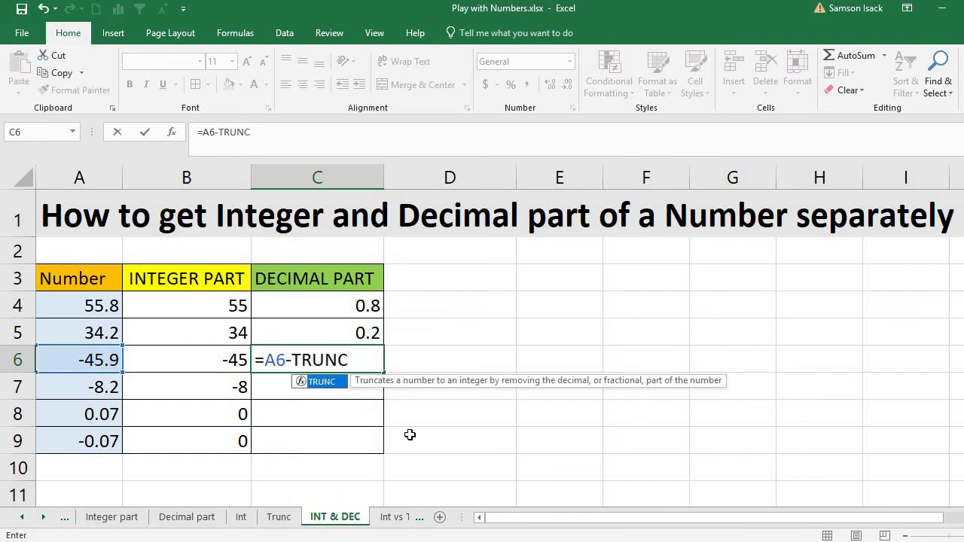
{"action": "type", "text": "("}
{"action": "left_click", "coordinate": [190, 358]}
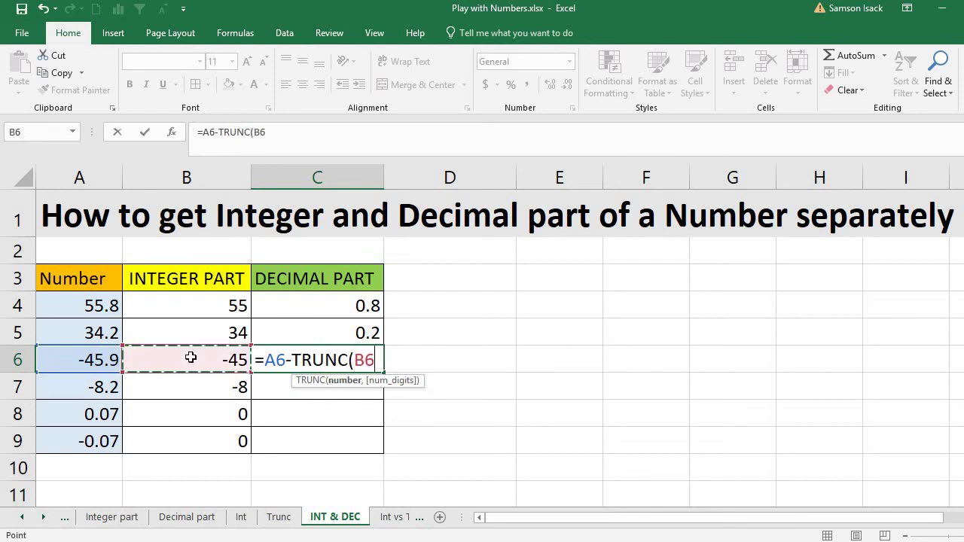
{"action": "key", "text": "BackSpace"}
{"action": "key", "text": "BackSpace"}
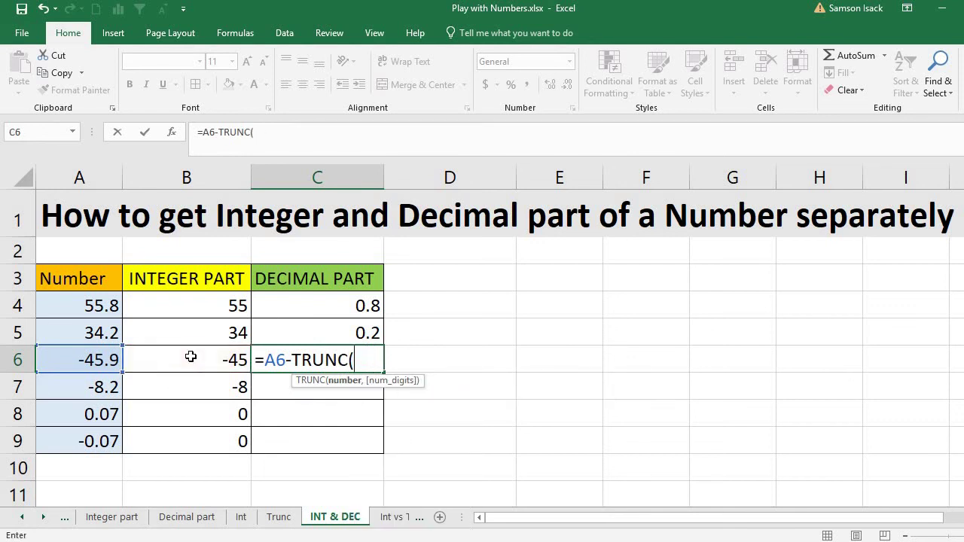
{"action": "left_click", "coordinate": [64, 356]}
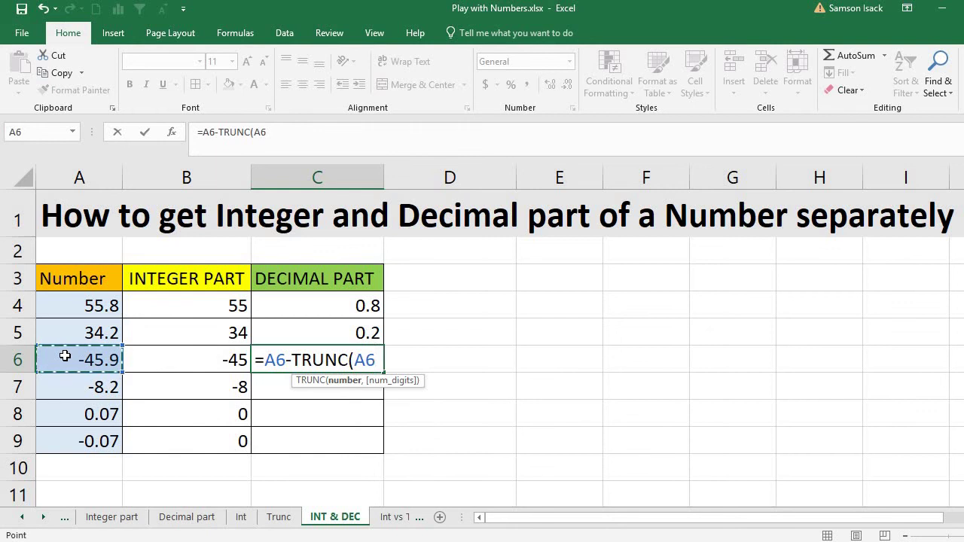
{"action": "type", "text": ")"}
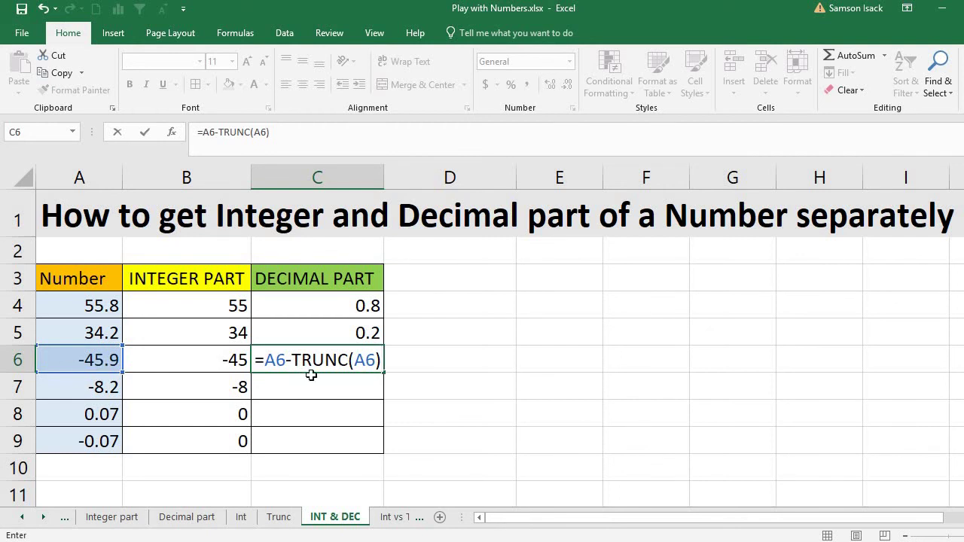
{"action": "key", "text": "Return"}
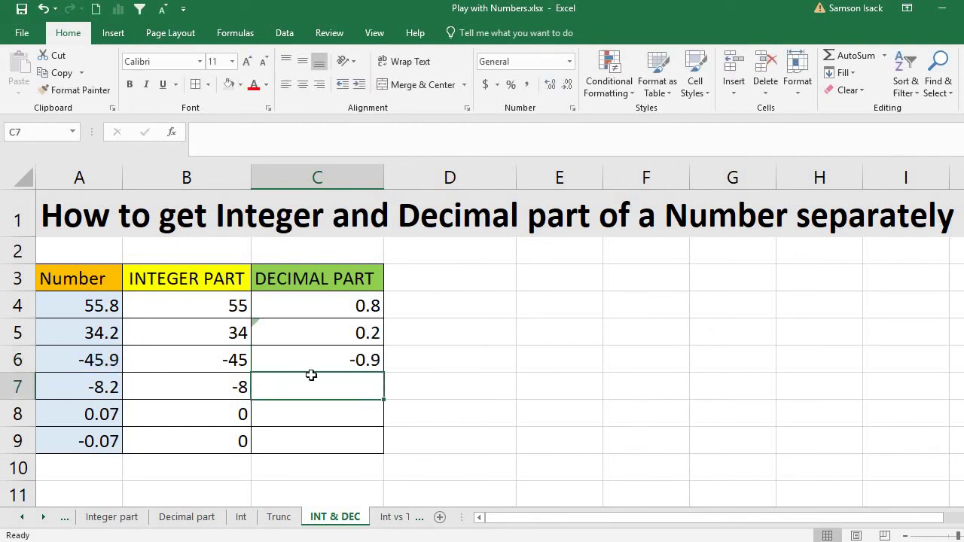
Fill the formula from C6 down through C9 to complete the DECIMAL PART column
{"action": "left_click", "coordinate": [372, 365]}
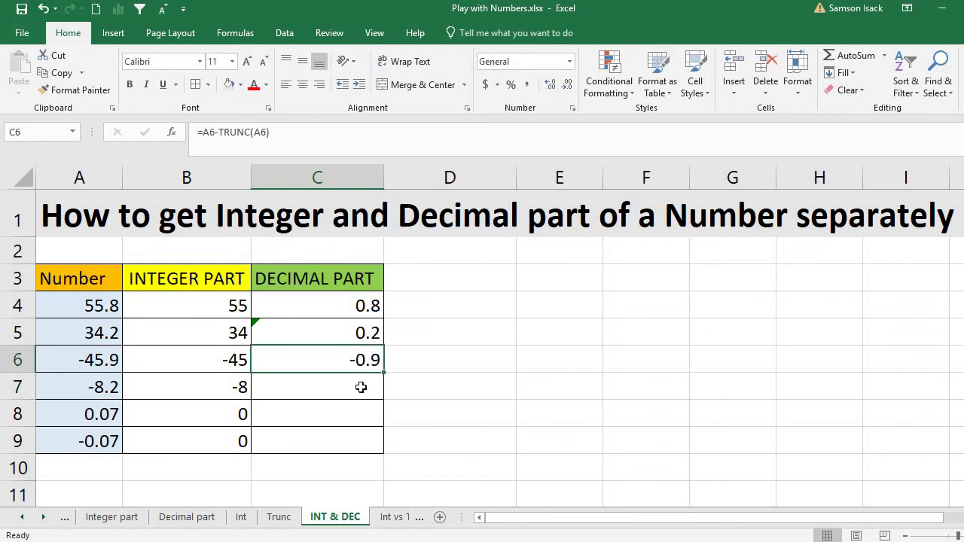
{"action": "left_click_drag", "start_coordinate": [383, 372], "coordinate": [382, 427]}
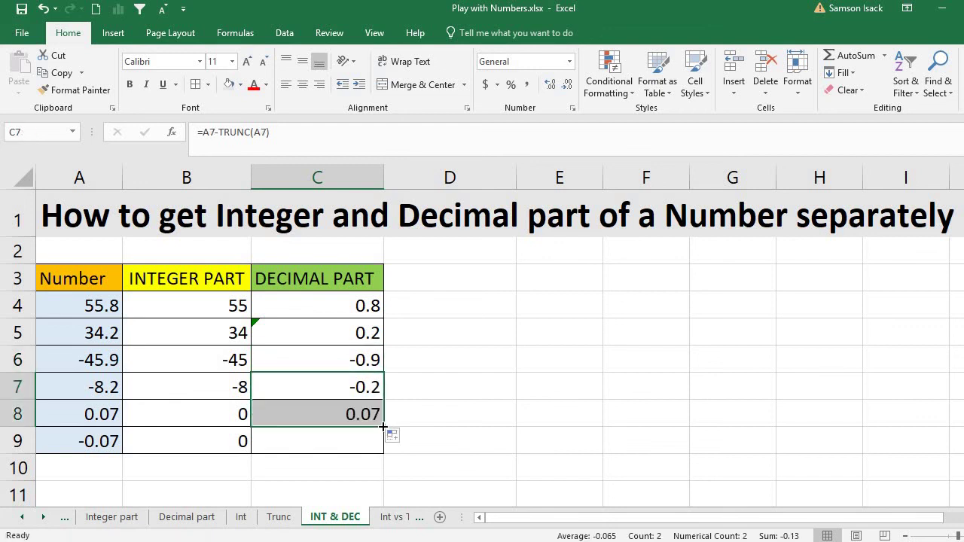
{"action": "left_click", "coordinate": [373, 412]}
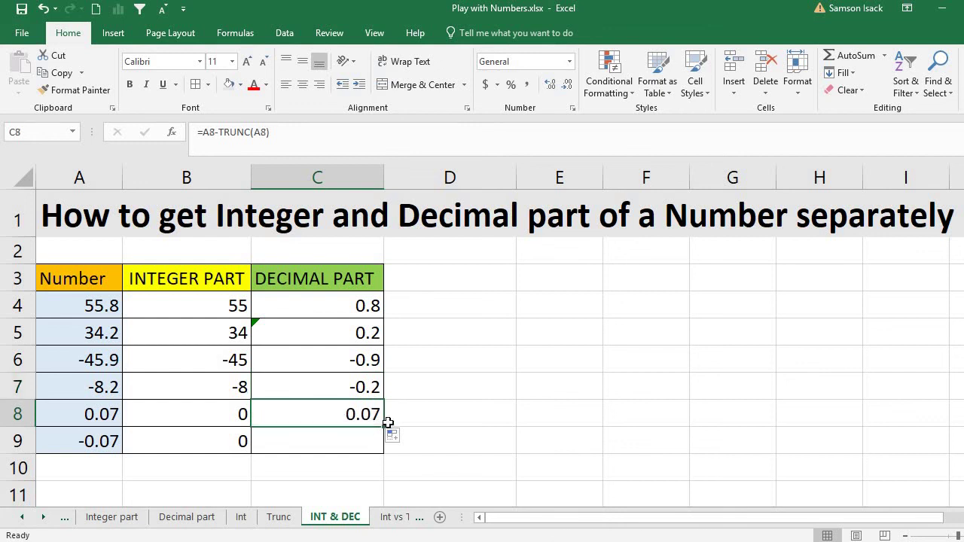
{"action": "left_click_drag", "start_coordinate": [388, 423], "coordinate": [379, 448]}
{"action": "left_click", "coordinate": [360, 443]}
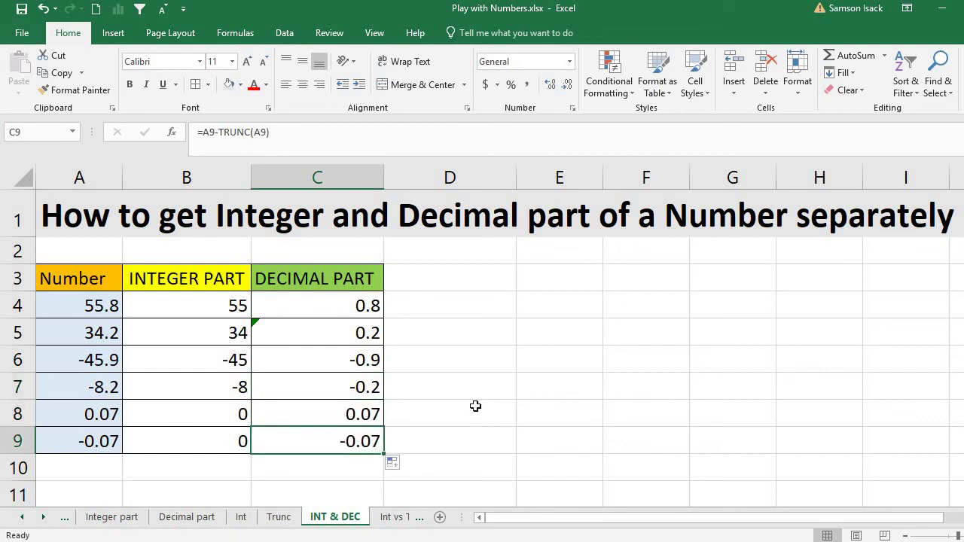
Review the formulas in cells B9 and C9 that produce the integer and decimal parts of the last number
{"action": "left_click", "coordinate": [218, 436]}
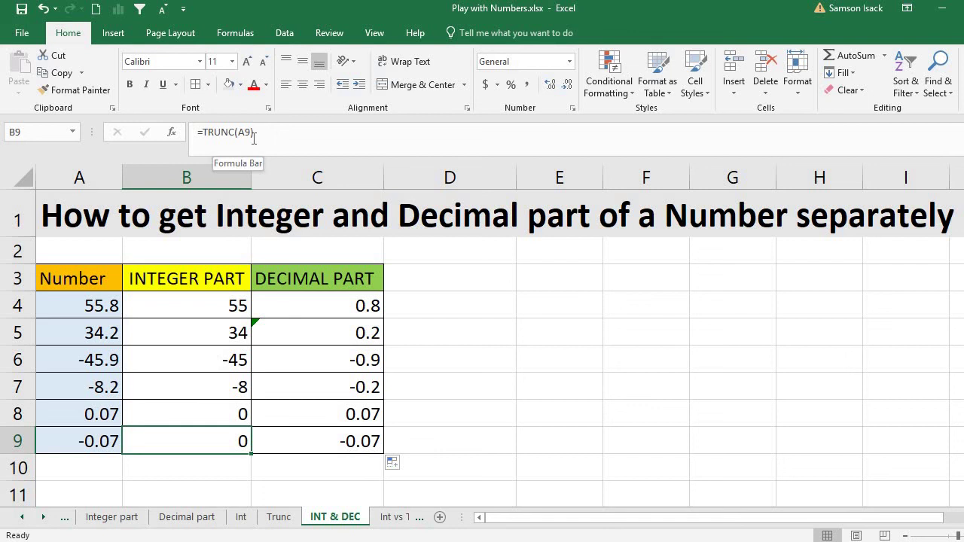
{"action": "left_click", "coordinate": [331, 441]}
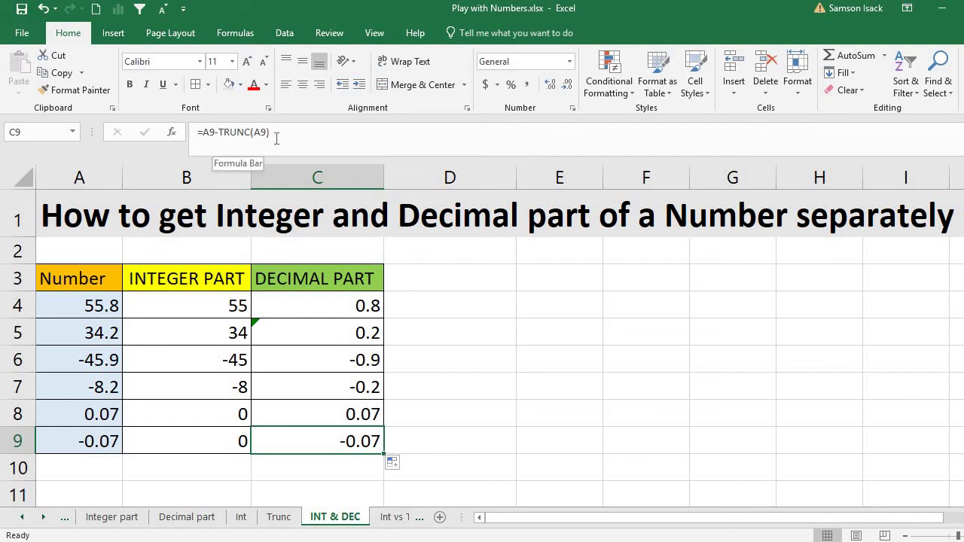
{"action": "left_click", "coordinate": [102, 279]}
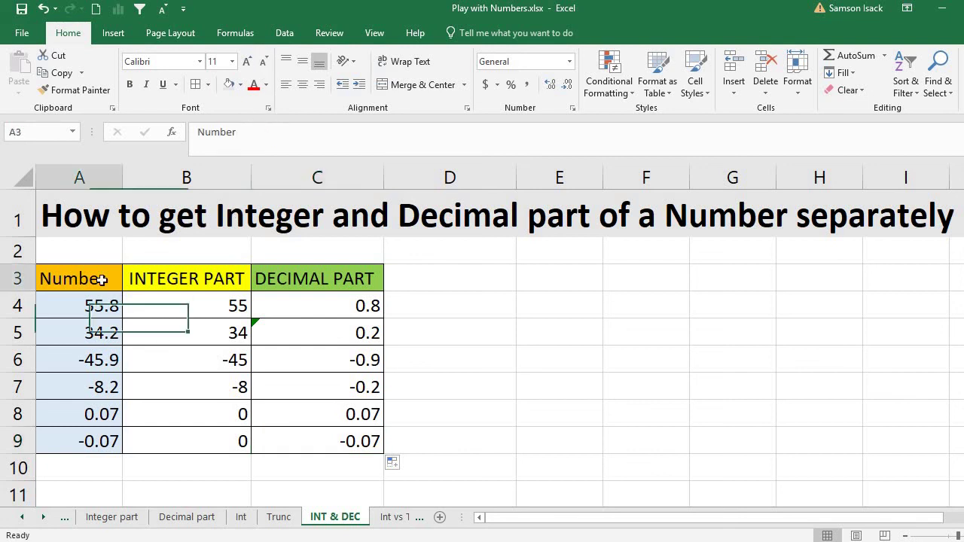